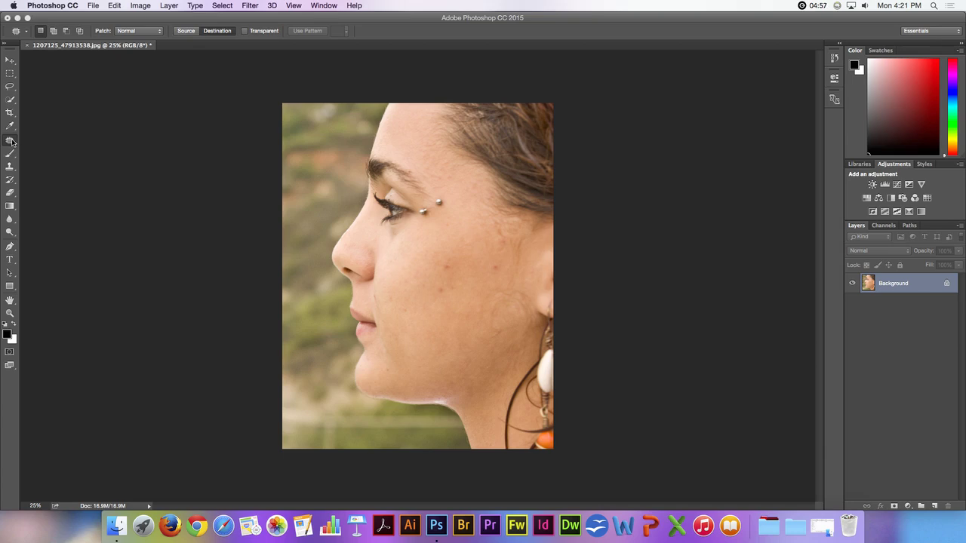
Look through the healing tools and the Fill dialog's content options, cancelling without changes
left_click(12, 141)
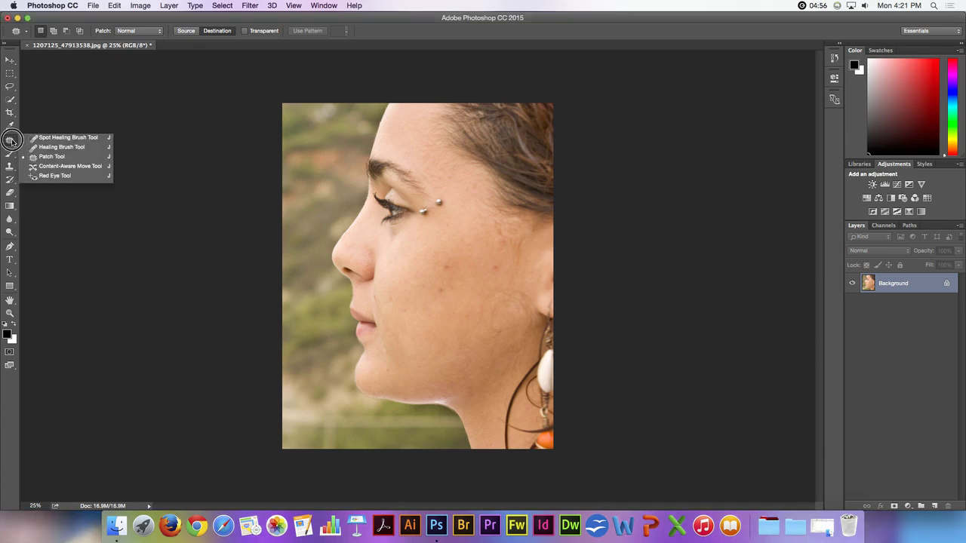
left_click(131, 140)
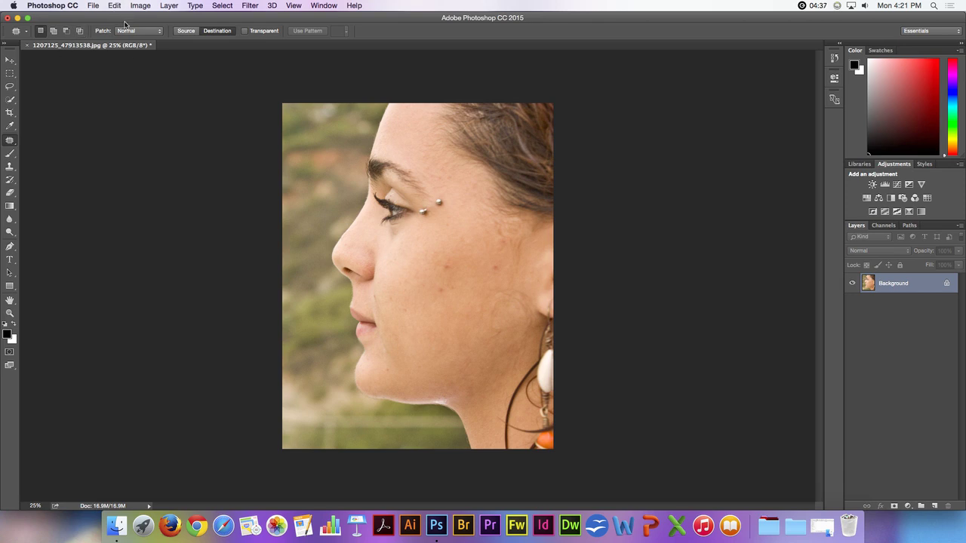
left_click(142, 6)
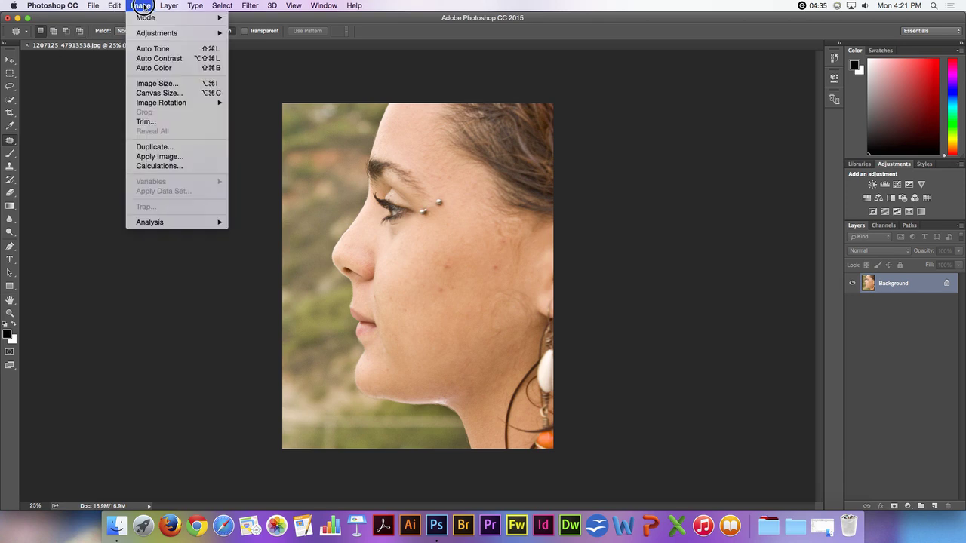
mouse_move(119, 6)
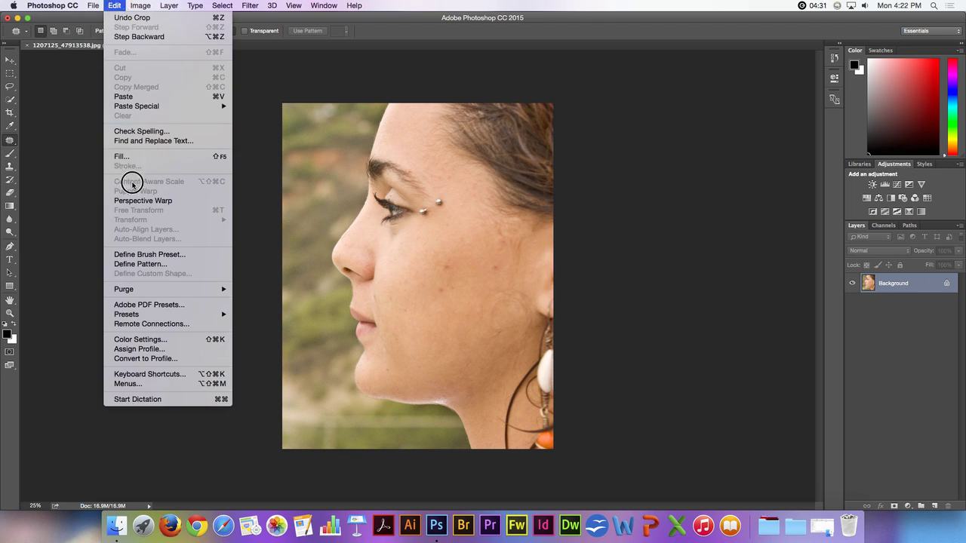
left_click(123, 158)
left_click(511, 202)
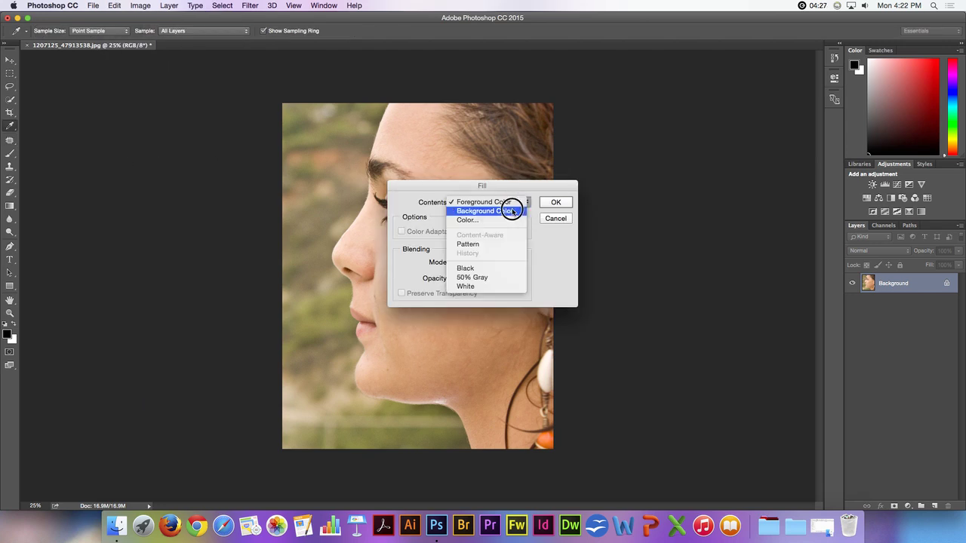
left_click(487, 202)
left_click(562, 219)
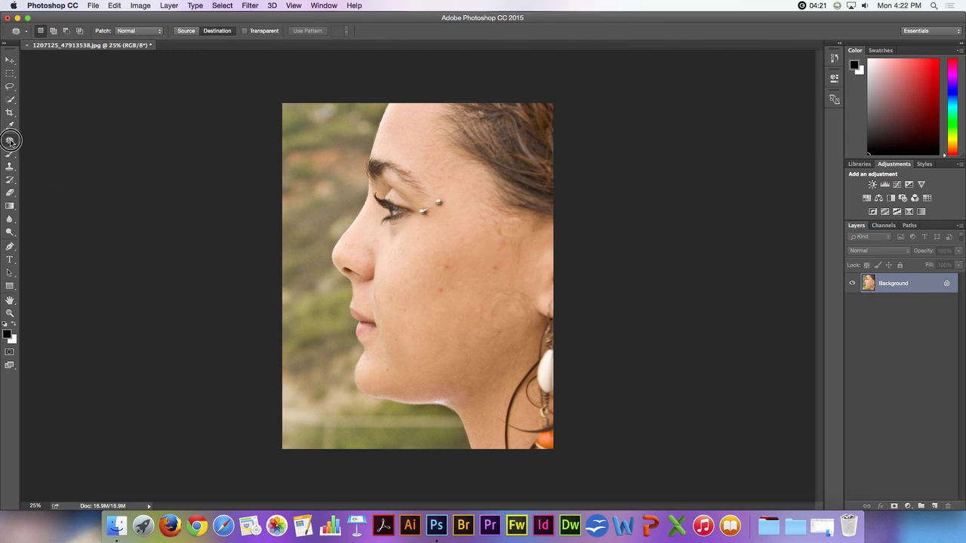
Switch to the Spot Healing Brush and zoom to 100% on the face
left_click_drag(10, 140, 36, 138)
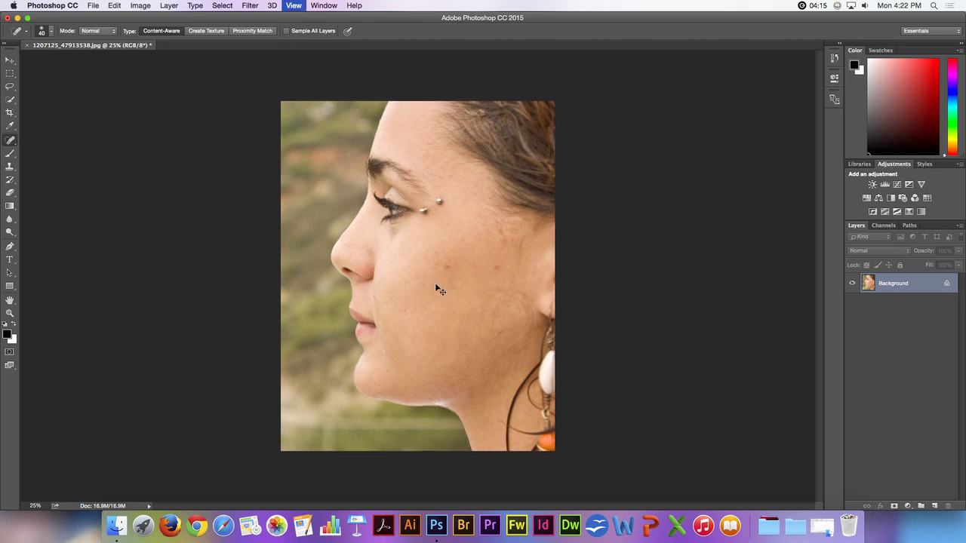
key("super+1")
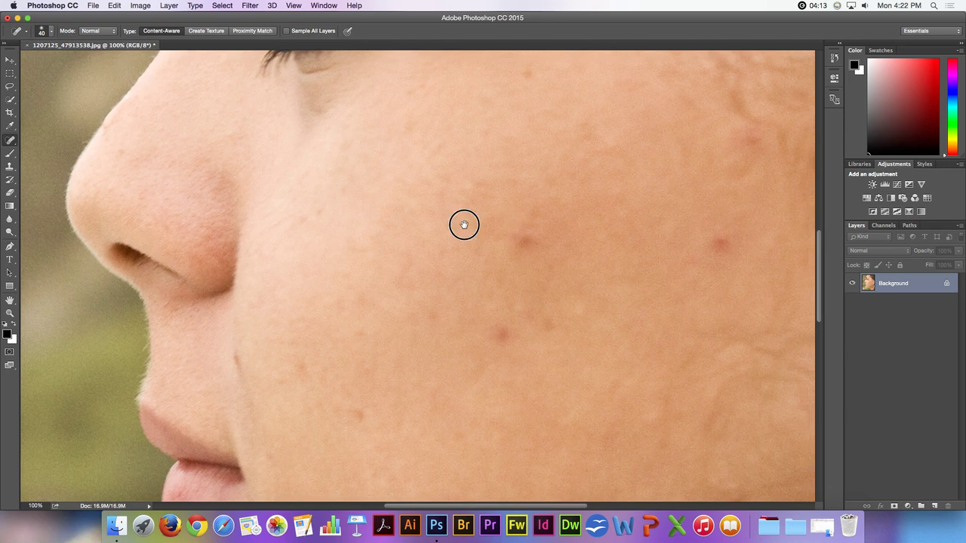
scroll(464, 225, "right", 5)
scroll(463, 224, "up", 2)
scroll(358, 273, "up", 1)
scroll(358, 273, "left", 1)
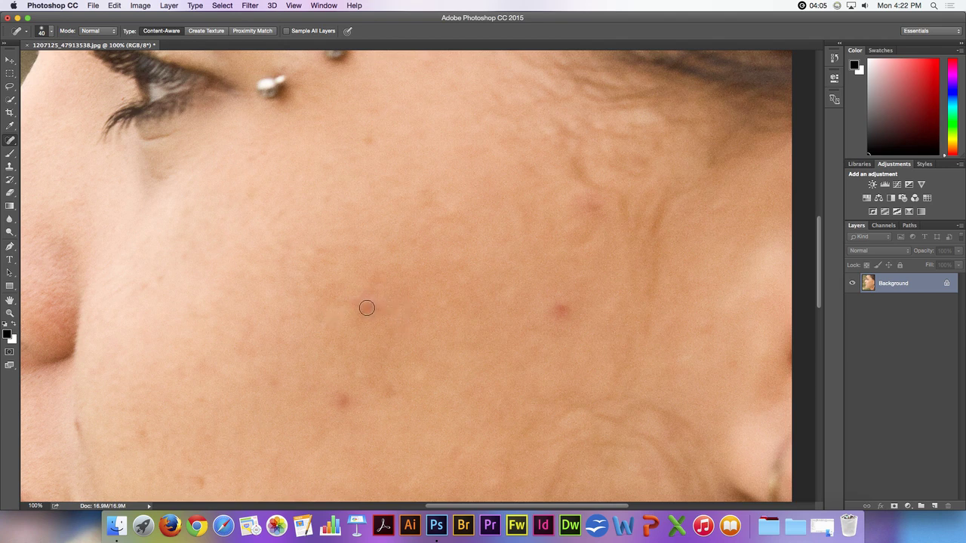
Adjust the spot healing brush size, settling around 100
key("bracketright")
key("bracketright")
key("bracketright")
key("bracketright")
key("bracketright")
key("bracketright")
key("bracketright")
key("bracketright")
key("bracketright")
key("bracketleft")
key("bracketleft")
key("bracketleft")
key("bracketright")
key("bracketleft")
Heal the dark blemish and the red spot on the cheek, ending on the Healing Brush
key("bracketright")
key("bracketright")
key("bracketright")
key("bracketright")
key("bracketright")
left_click_drag(367, 310, 364, 308)
key("bracketleft")
key("bracketleft")
key("bracketleft")
key("bracketleft")
key("bracketleft")
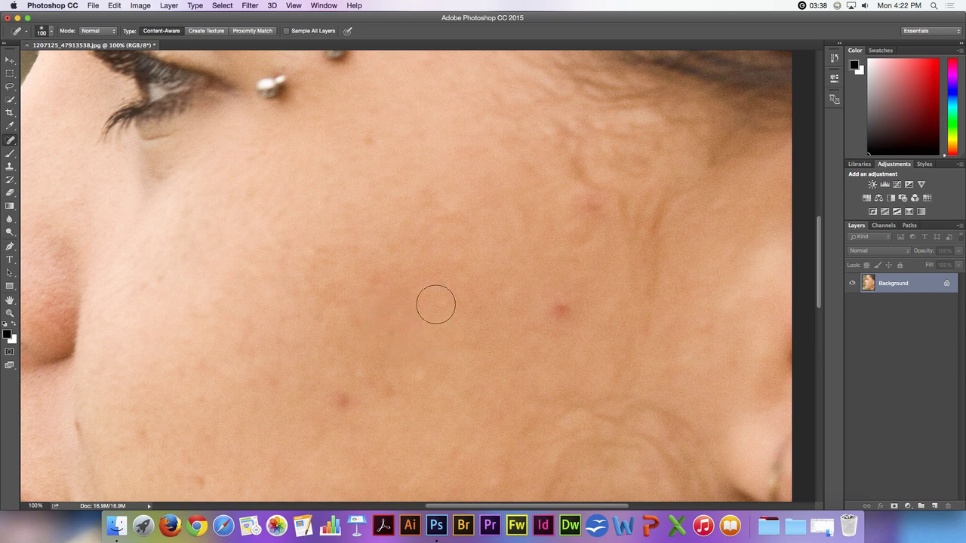
left_click(559, 312)
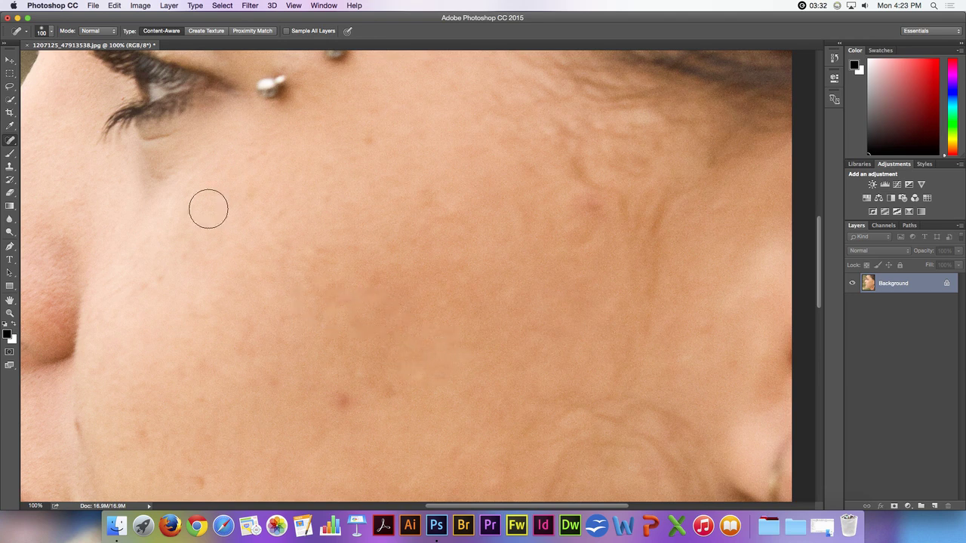
left_click_drag(12, 143, 51, 152)
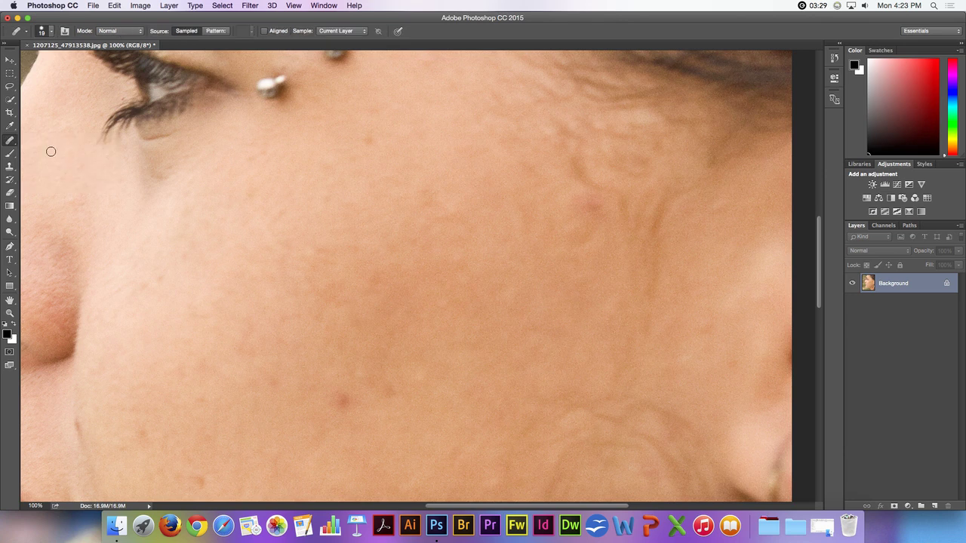
At brush size 45, sample clean skin and paint it over the lower cheek spot
left_click(441, 366)
key("bracketright")
left_click(345, 400)
mouse_move(345, 400)
left_mouse_down()
mouse_move(352, 395)
mouse_move(341, 393)
mouse_move(385, 393)
left_mouse_up()
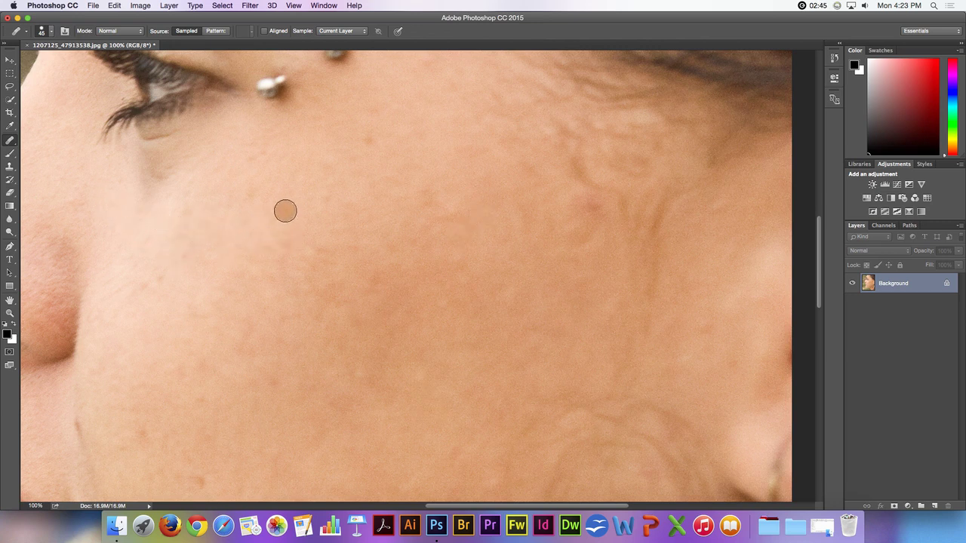
Spot-heal the lower piercing stud near the eye, then undo the result
left_click_drag(305, 257, 307, 328)
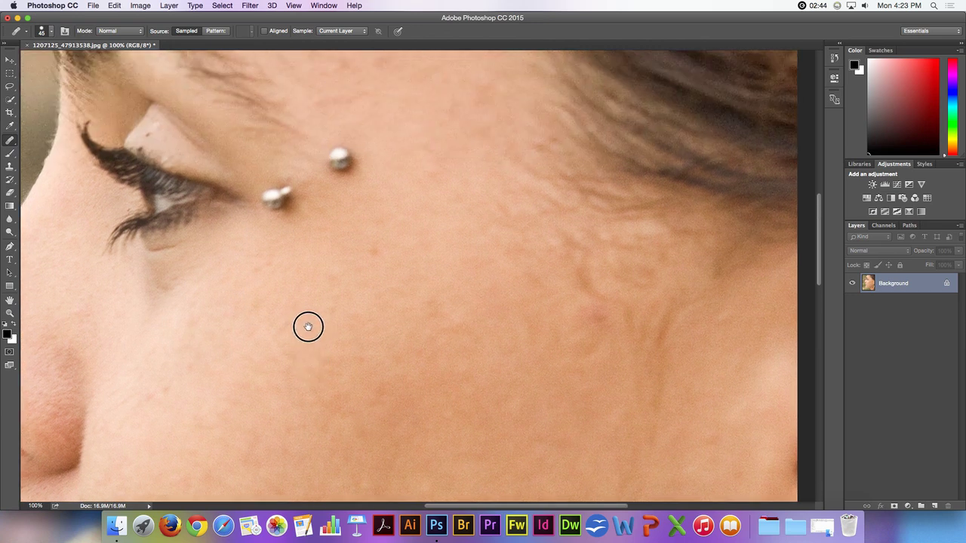
left_click_drag(11, 141, 47, 134)
left_click_drag(276, 241, 277, 230)
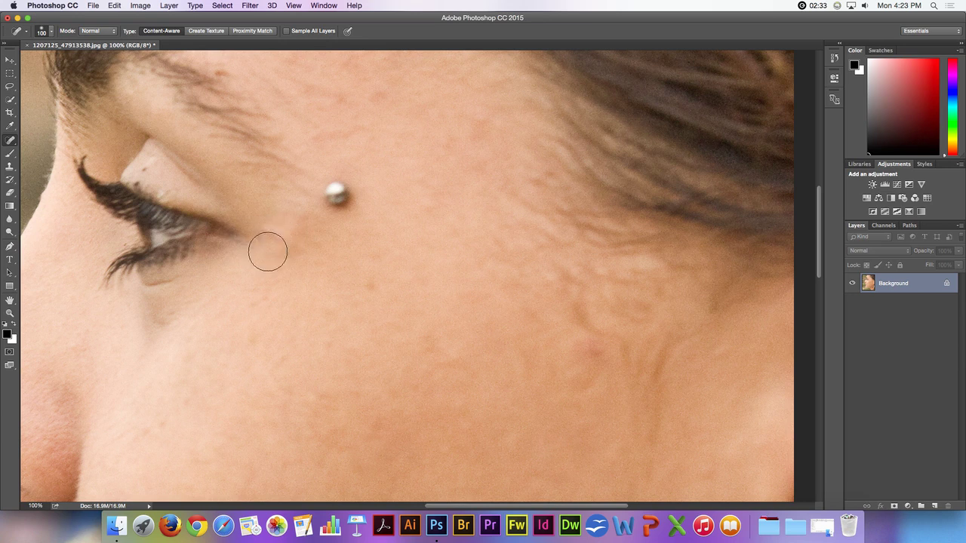
key("super+z")
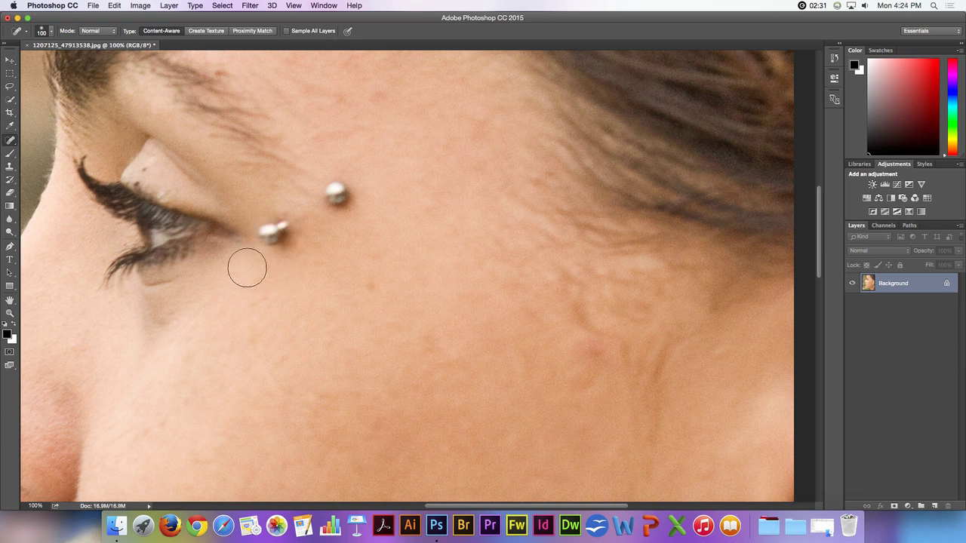
With the Healing Brush sampling clean cheek skin, heal away the lower and upper studs
right_click(9, 142)
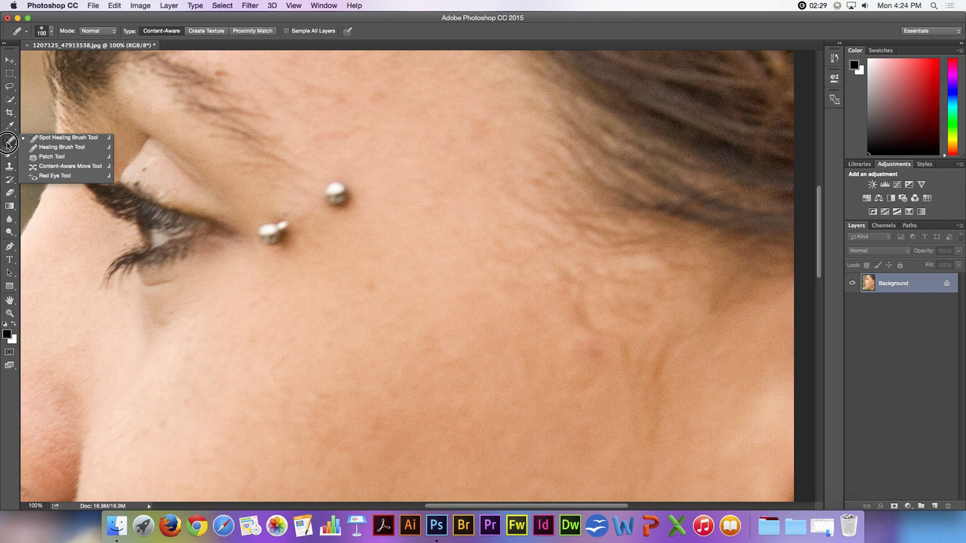
left_click(60, 150)
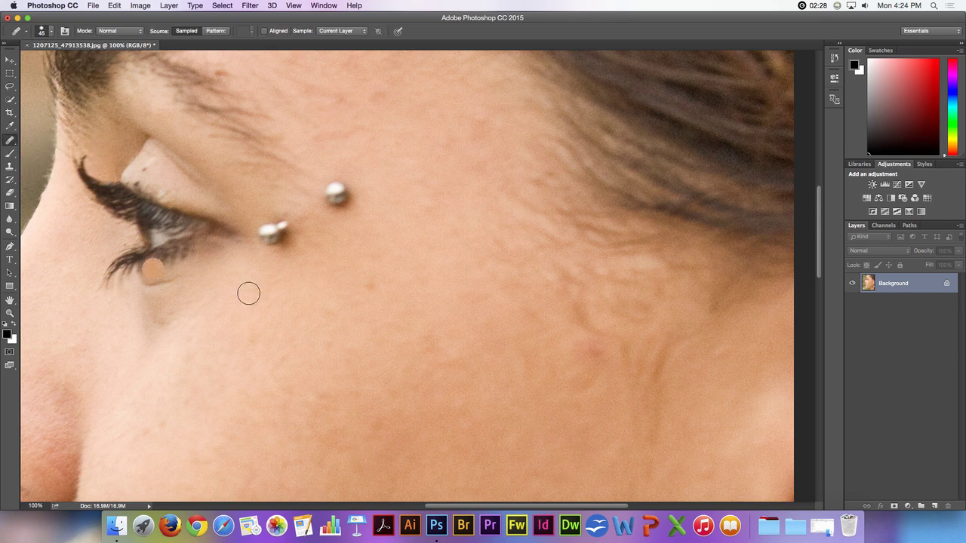
left_click(360, 284, "alt")
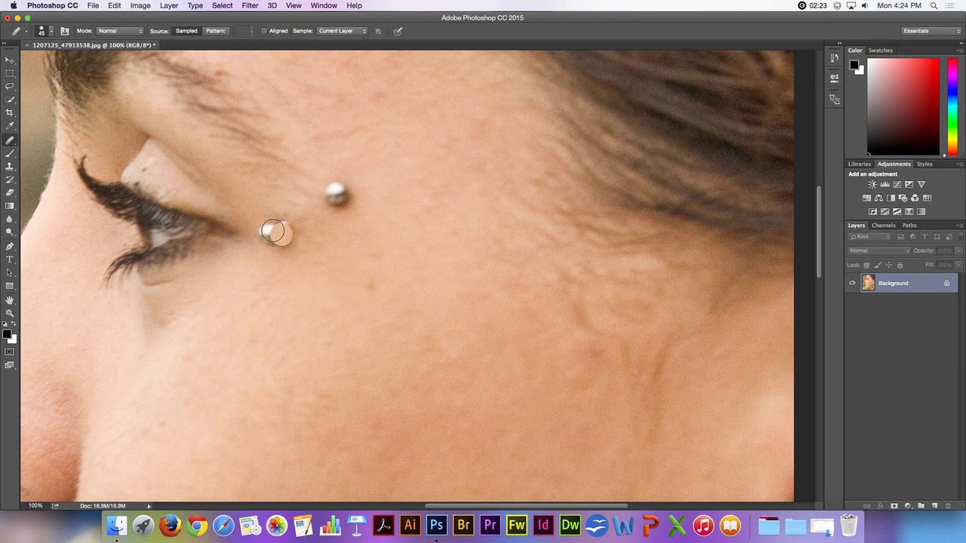
mouse_move(272, 229)
left_mouse_down()
mouse_move(269, 237)
mouse_move(277, 222)
left_mouse_up()
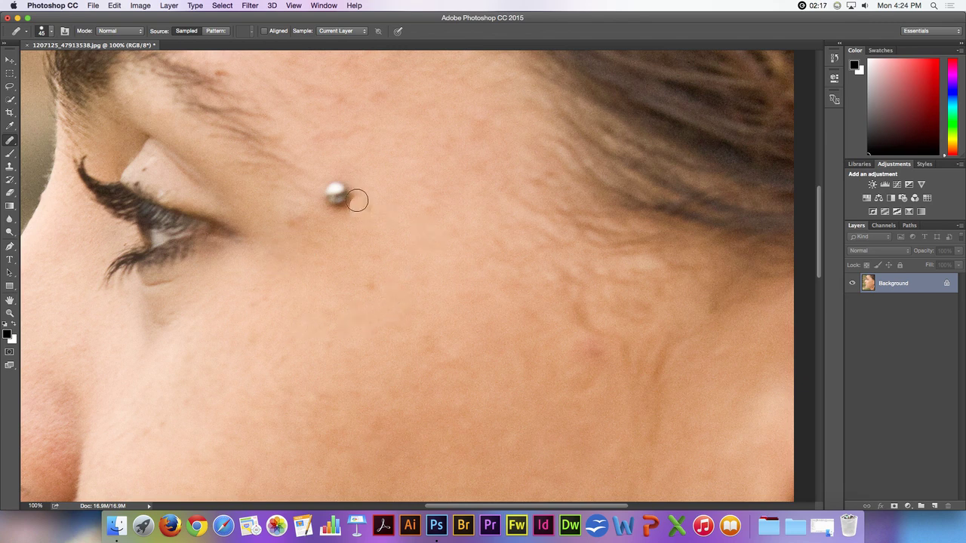
mouse_move(339, 196)
left_mouse_down()
mouse_move(334, 188)
mouse_move(346, 205)
left_mouse_up()
left_click_drag(509, 269, 509, 319)
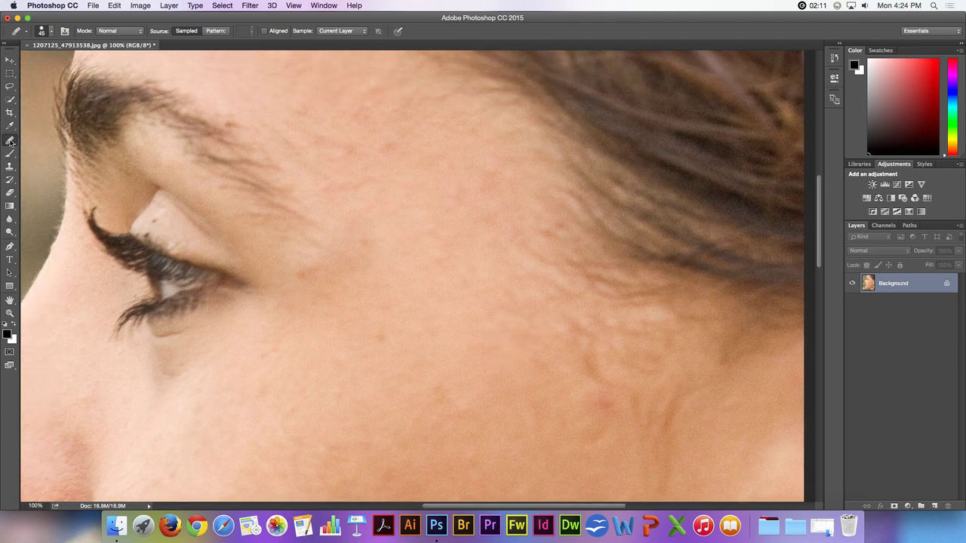
left_click_drag(10, 140, 39, 156)
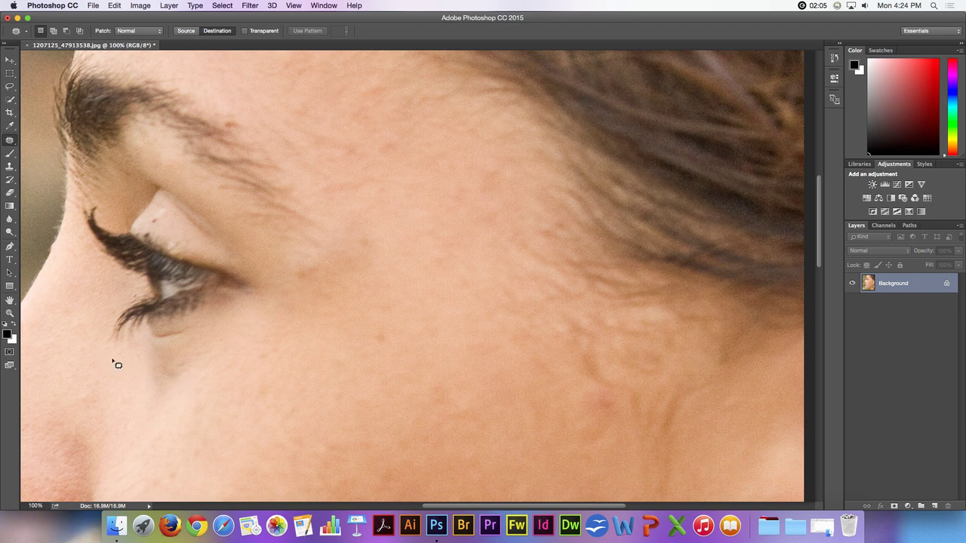
Lasso the eye with the Patch Tool, then undo the source patch so the eye returns
mouse_move(93, 330)
left_mouse_down()
mouse_move(136, 375)
mouse_move(164, 383)
mouse_move(221, 367)
mouse_move(261, 309)
mouse_move(250, 244)
mouse_move(195, 186)
mouse_move(133, 178)
mouse_move(107, 199)
mouse_move(79, 200)
mouse_move(65, 264)
mouse_move(94, 330)
left_mouse_up()
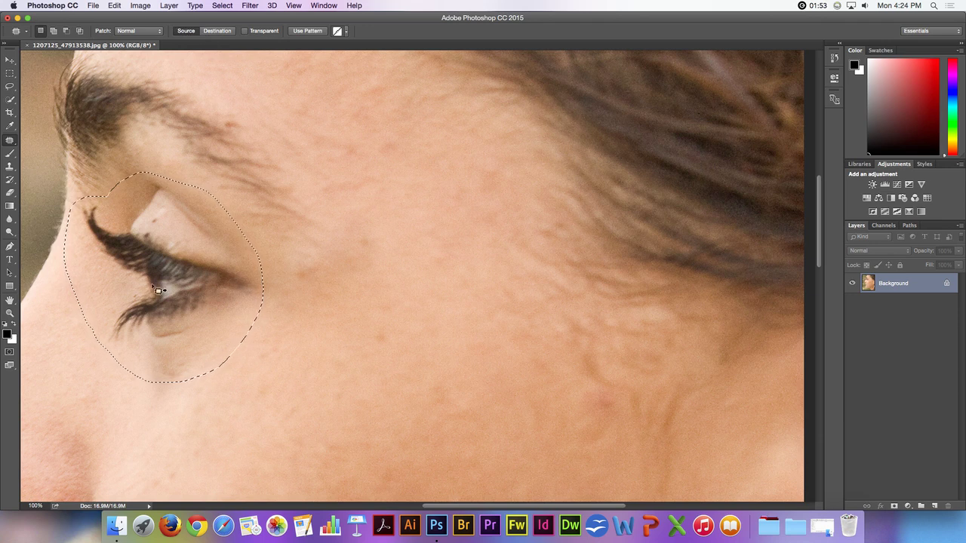
mouse_move(170, 296)
left_mouse_down()
mouse_move(382, 353)
mouse_move(405, 381)
left_mouse_up()
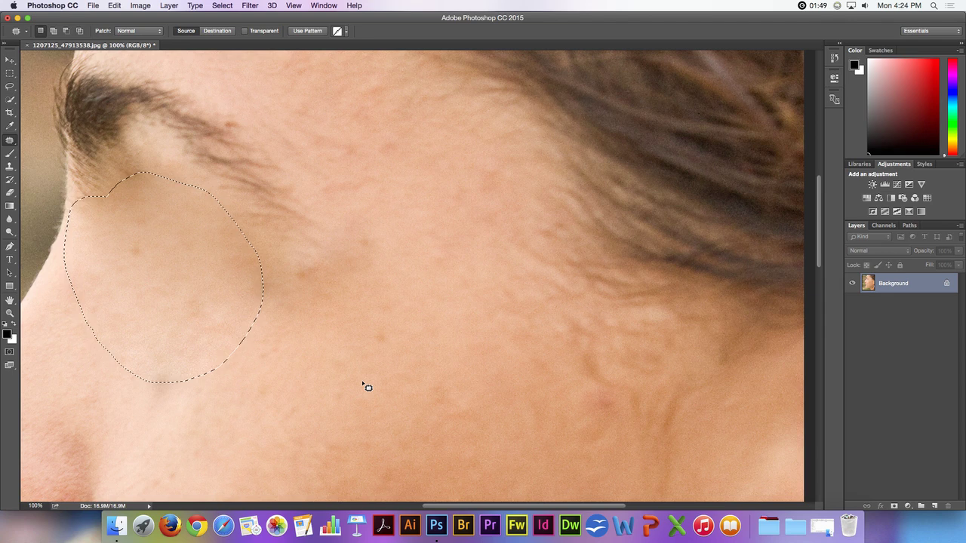
key("super+d")
key("super+z")
key("alt+super+z")
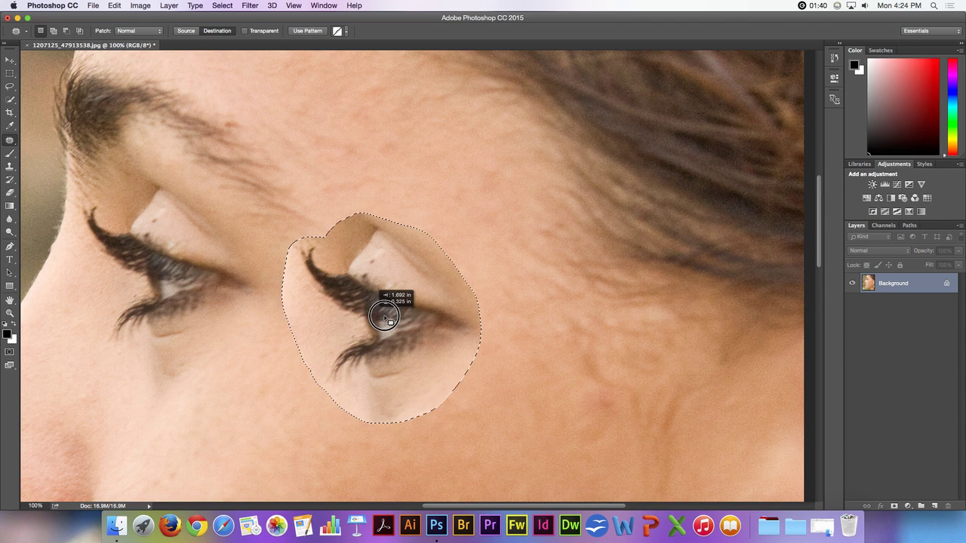
In Destination mode, drag the eye selection right to duplicate it, then deselect
left_click_drag(384, 317, 401, 341)
key("super+d")
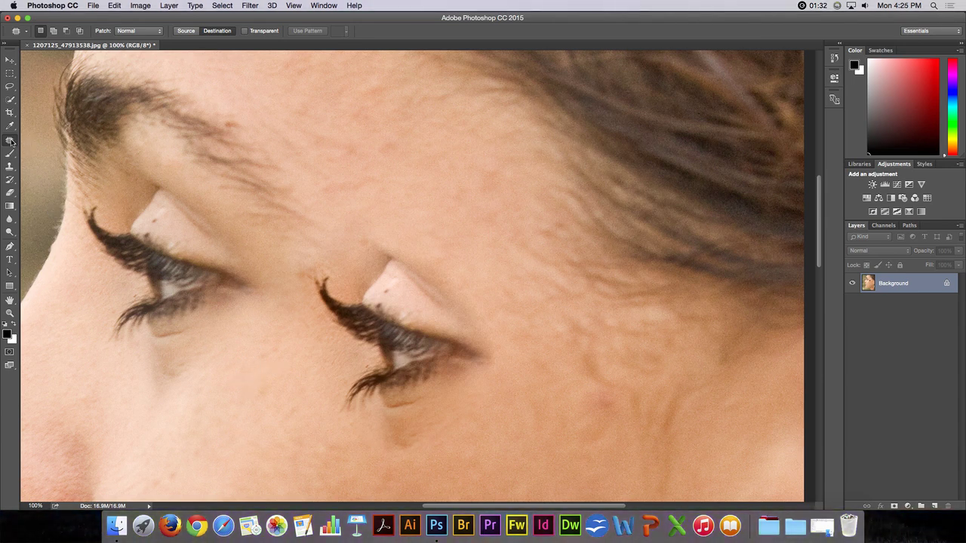
left_click(12, 141)
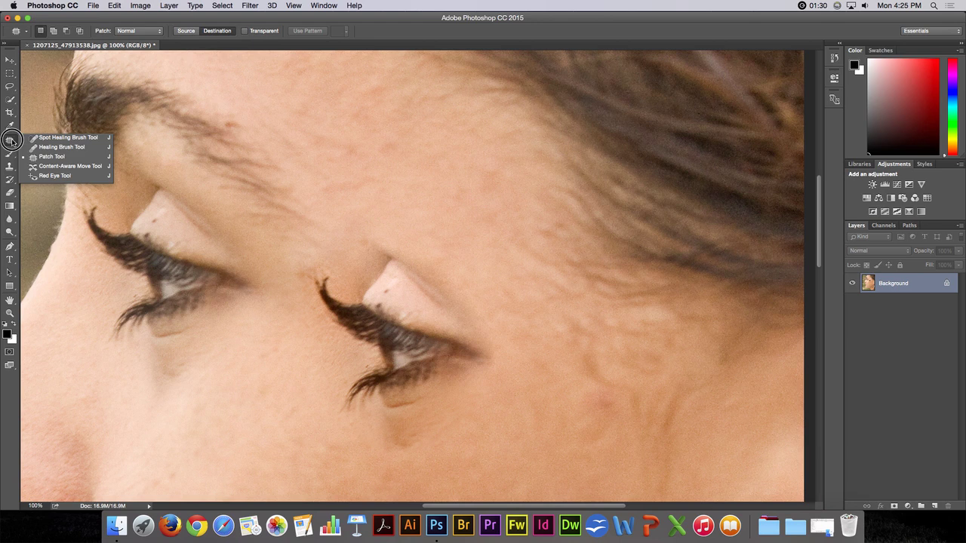
Content-Aware Move the duplicate eye down-left on the cheek, then deselect and fit the portrait on screen
left_click(39, 165)
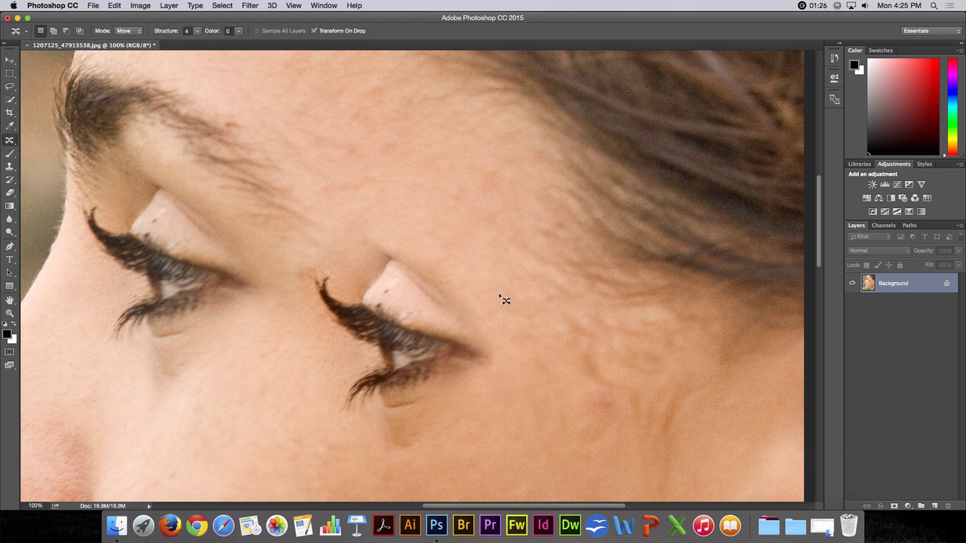
left_click_drag(521, 321, 488, 135)
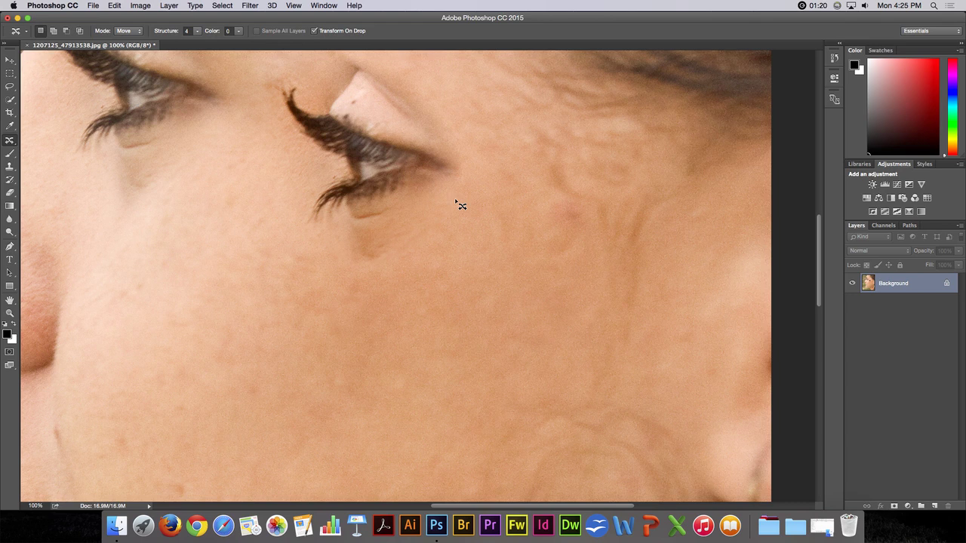
mouse_move(370, 270)
left_mouse_down()
mouse_move(463, 198)
mouse_move(480, 133)
mouse_move(350, 50)
mouse_move(248, 96)
mouse_move(253, 136)
mouse_move(302, 204)
mouse_move(312, 245)
mouse_move(363, 266)
left_mouse_up()
mouse_move(364, 131)
left_mouse_down()
mouse_move(238, 352)
mouse_move(229, 345)
left_mouse_up()
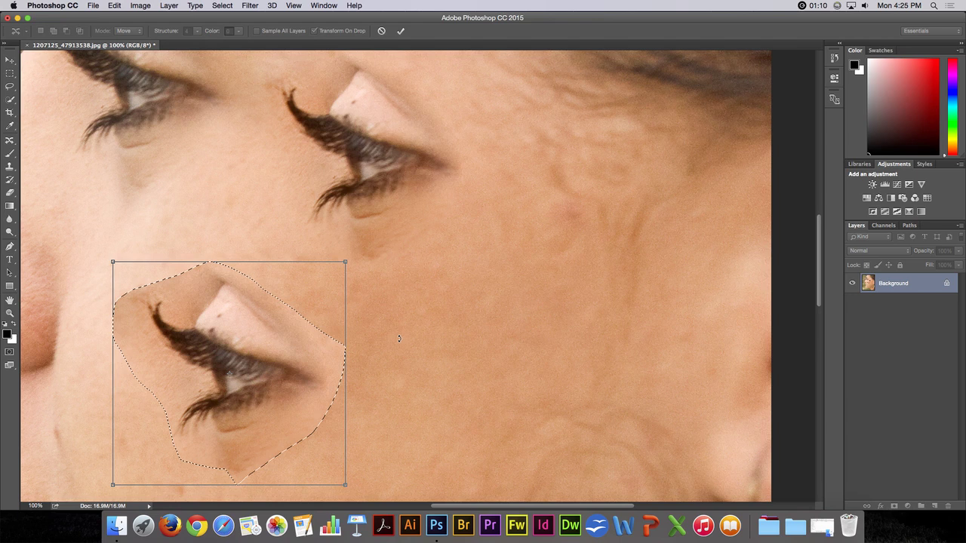
key("Return")
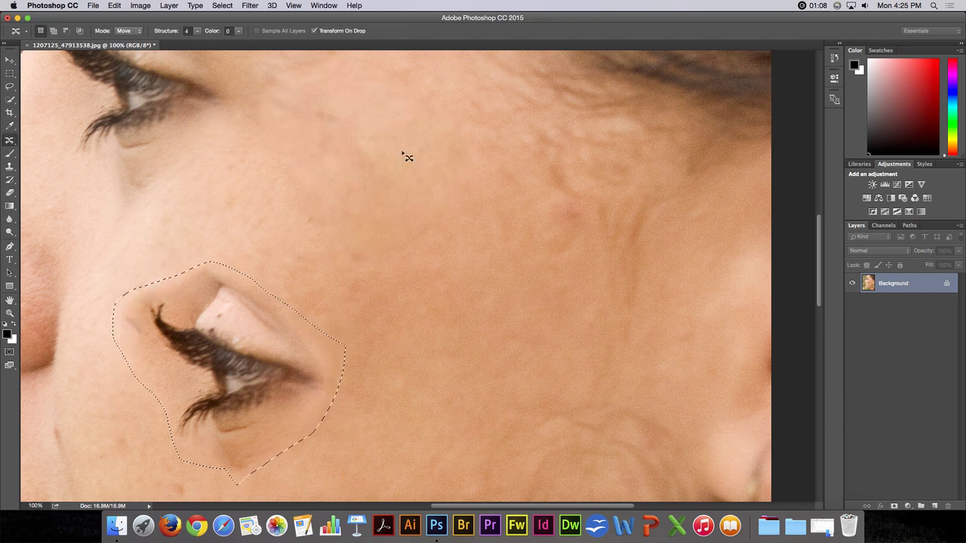
key("super+d")
key("super+0")
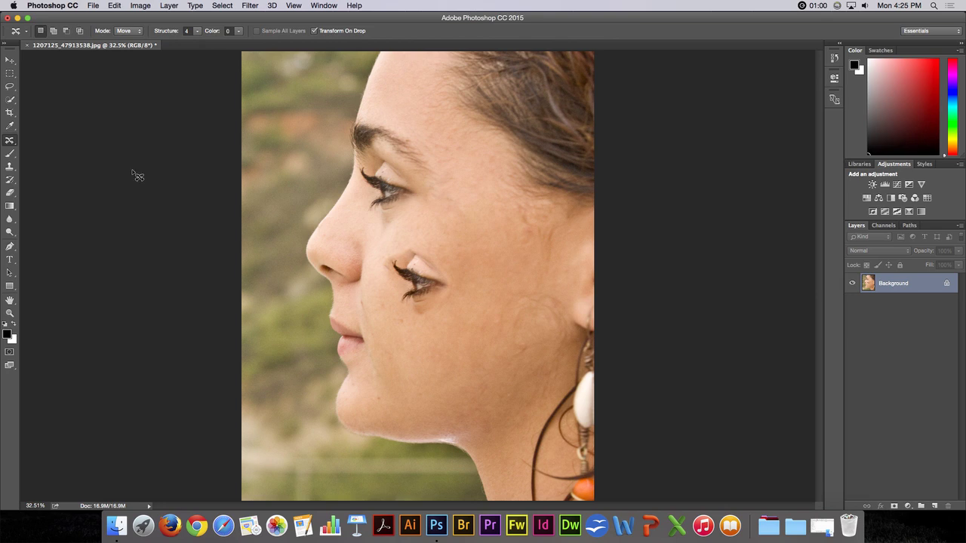
With the Healing Brush at 150 px, paint over the duplicate eye on the cheek
left_click(9, 141)
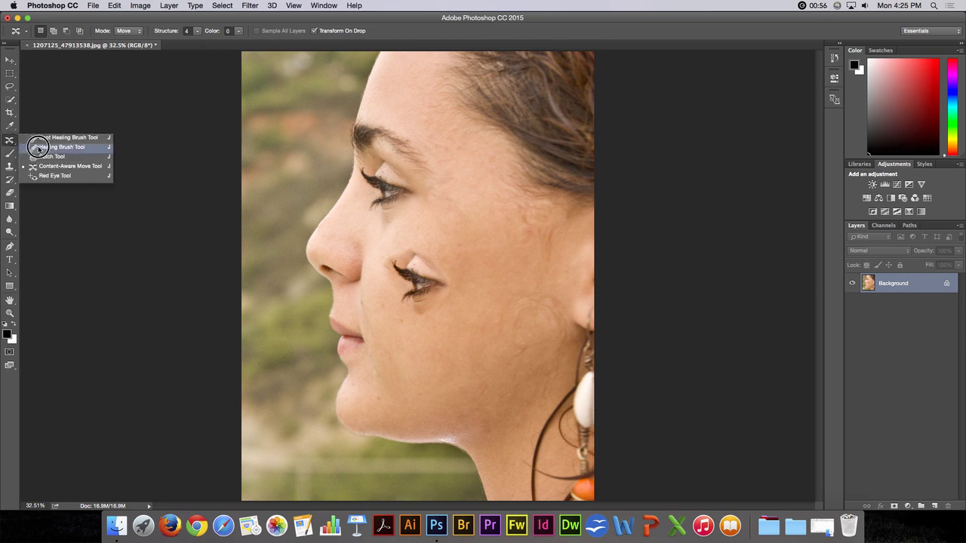
left_click(38, 147)
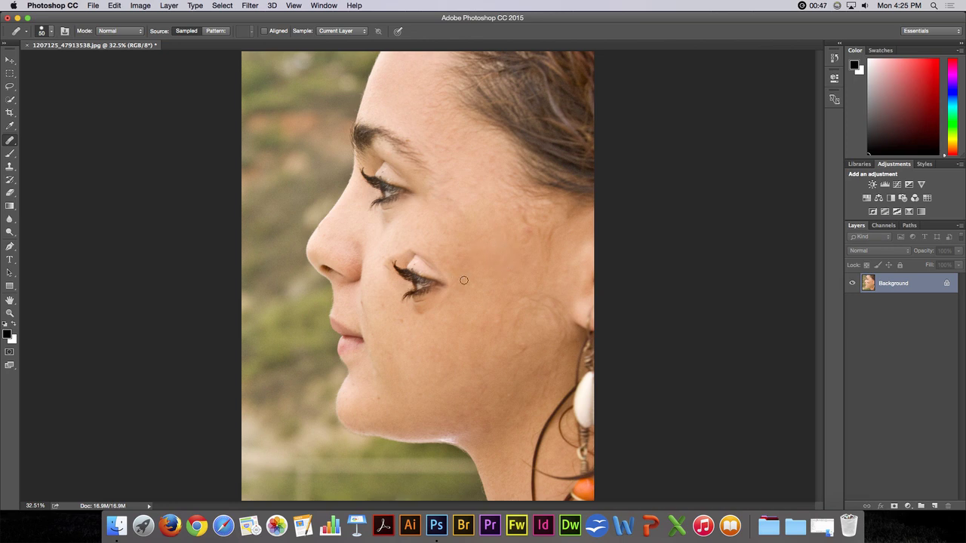
key("bracketright")
key("bracketright")
key("bracketright")
key("bracketright")
key("bracketright")
key("bracketright")
mouse_move(431, 262)
left_mouse_down()
mouse_move(399, 272)
mouse_move(395, 261)
mouse_move(435, 276)
mouse_move(410, 286)
mouse_move(412, 302)
mouse_move(436, 295)
mouse_move(416, 314)
left_mouse_up()
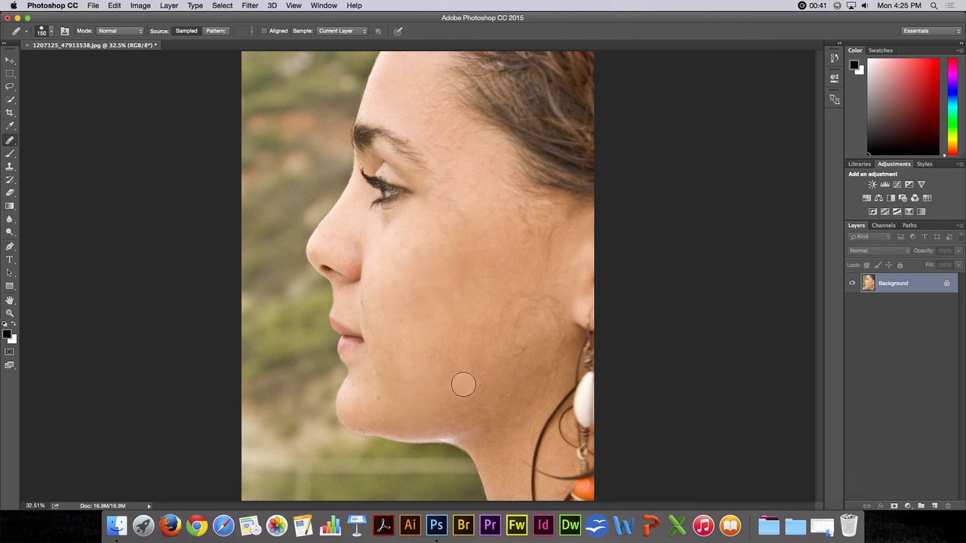